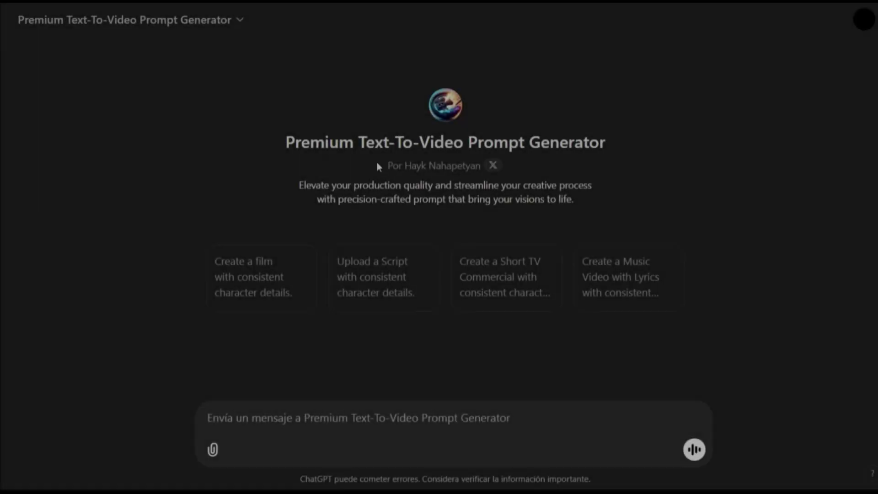
Step: Start a prompt-generator chat from the 'Create a film with consistent character details.' starter
{"action": "left_click", "coordinate": [138, 27]}
{"action": "left_click", "coordinate": [129, 55]}
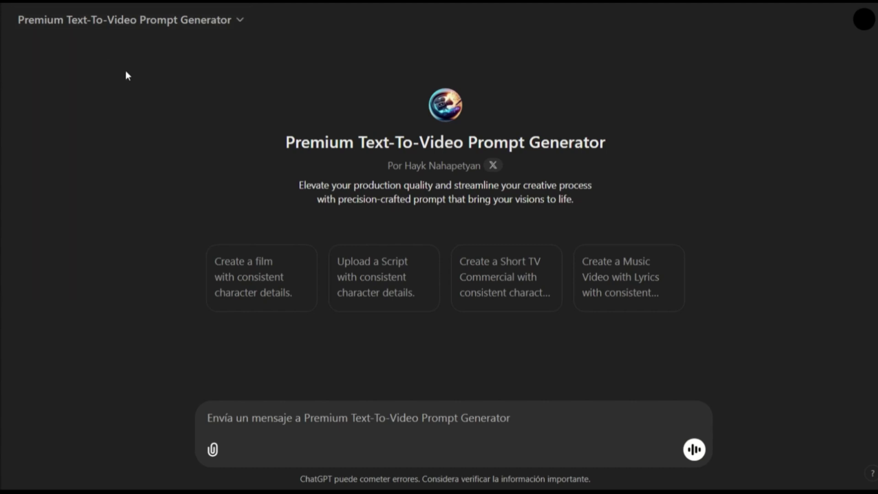
{"action": "left_click", "coordinate": [268, 288]}
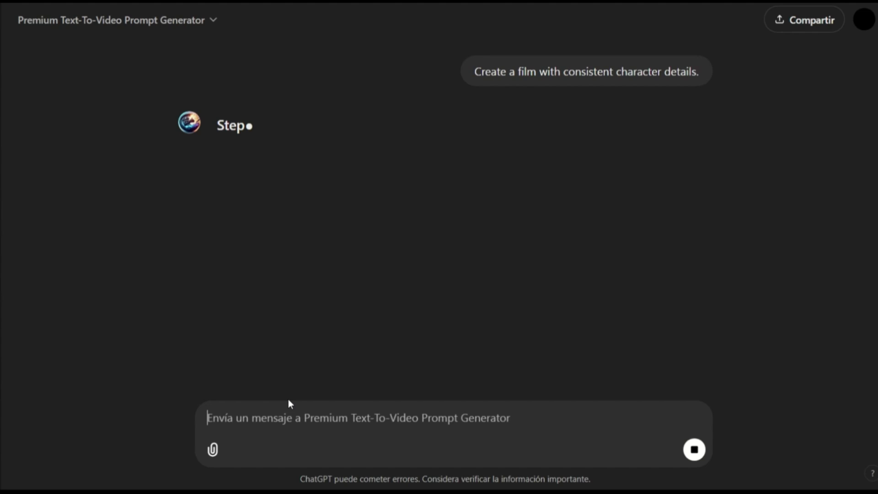
{"action": "scroll", "coordinate": [273, 323], "scroll_direction": "down", "scroll_amount": 5}
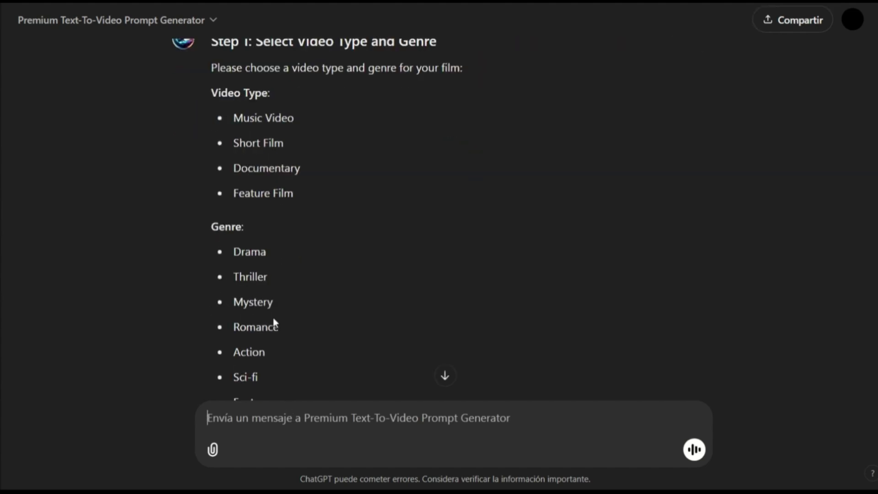
Step: Ask the generator to 'create a shot from a movie Epic Movie'
{"action": "type", "text": "creat ea sh"}
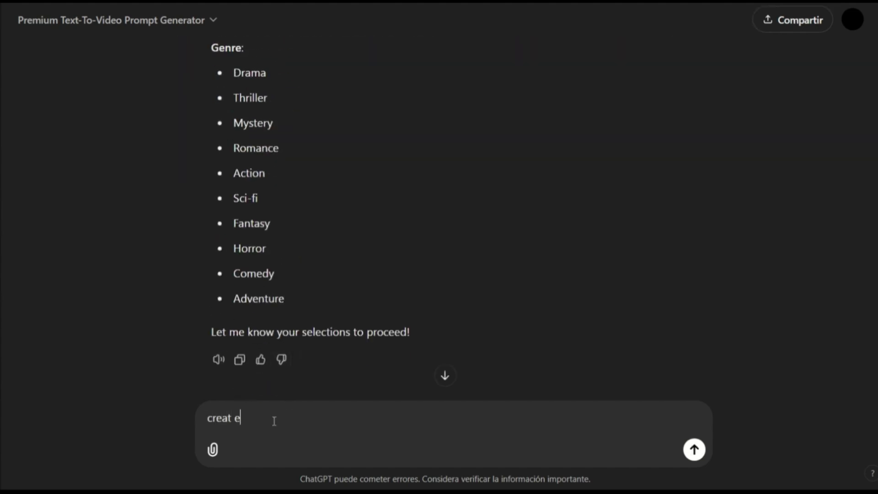
{"action": "key", "text": "BackSpace"}
{"action": "key", "text": "BackSpace"}
{"action": "key", "text": "BackSpace"}
{"action": "type", "text": "e a shot from a movie "}
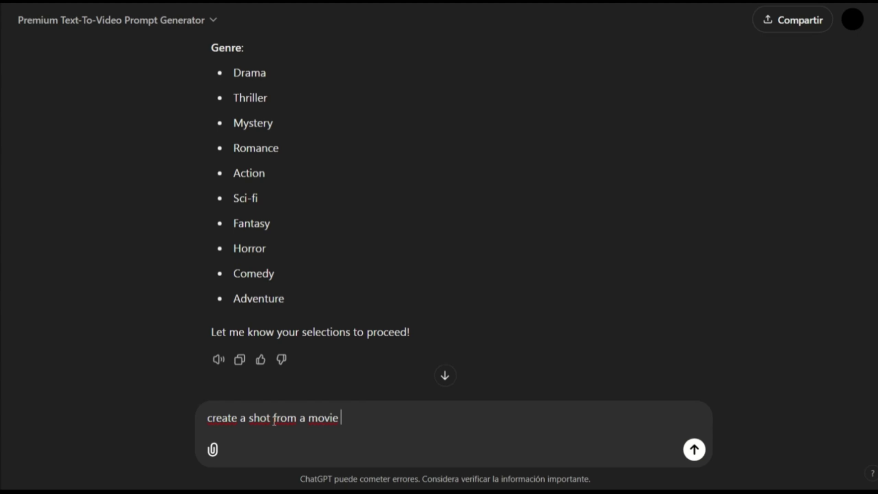
{"action": "type", "text": "Epic Movie."}
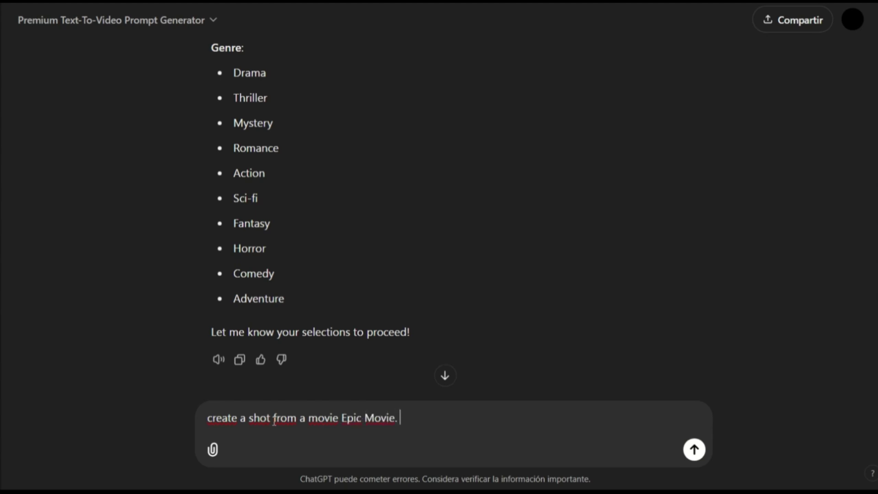
{"action": "key", "text": "Return"}
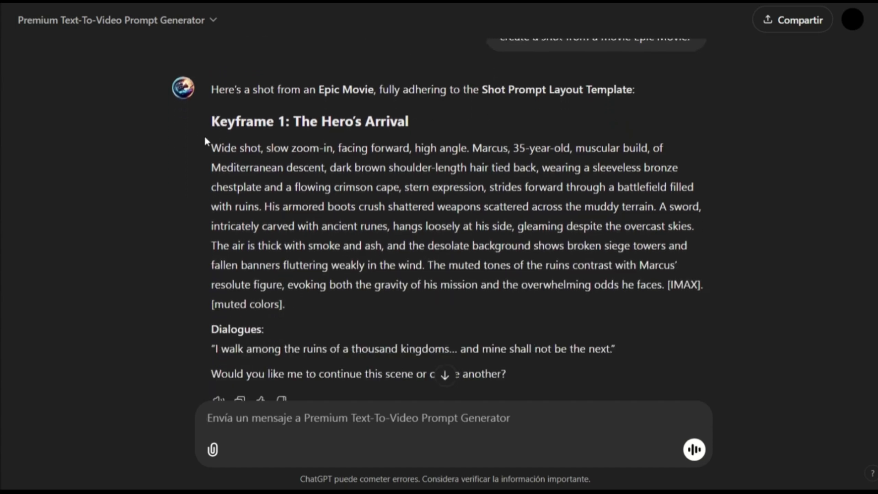
Step: Request the next shot (Keyframe 2: The Fallen General), then ask it to create the first shot image
{"action": "mouse_move", "coordinate": [222, 147]}
{"action": "left_mouse_down"}
{"action": "mouse_move", "coordinate": [320, 260]}
{"action": "mouse_move", "coordinate": [314, 302]}
{"action": "mouse_move", "coordinate": [245, 264]}
{"action": "mouse_move", "coordinate": [211, 148]}
{"action": "left_mouse_up"}
{"action": "scroll", "coordinate": [269, 302], "scroll_direction": "down", "scroll_amount": 1}
{"action": "left_click", "coordinate": [275, 435]}
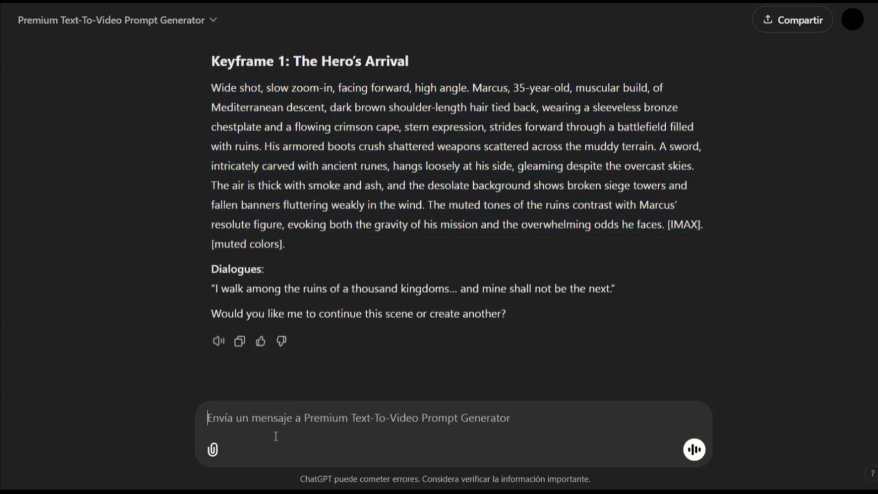
{"action": "type", "text": "next shot"}
{"action": "key", "text": "Return"}
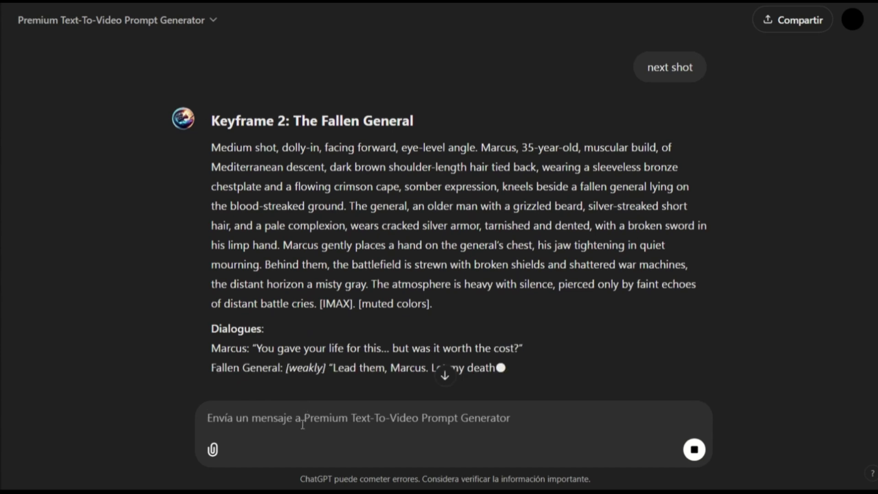
{"action": "type", "text": "please "}
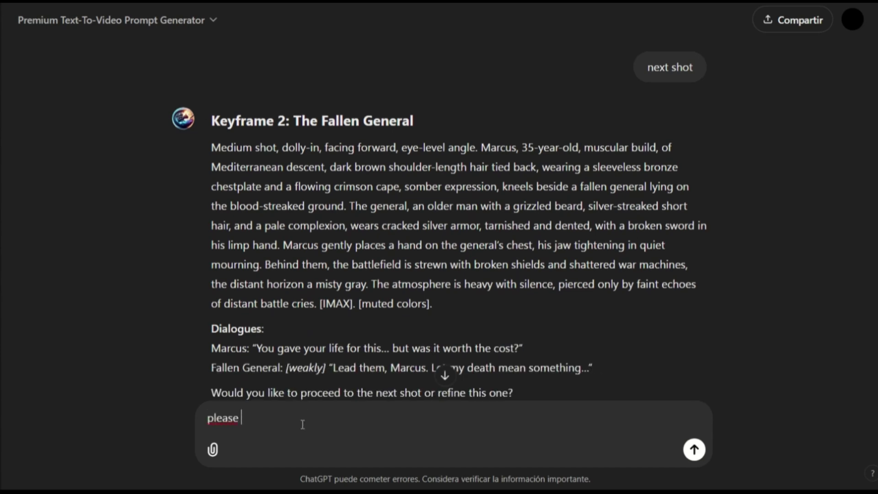
{"action": "type", "text": "create first shot image"}
{"action": "key", "text": "Return"}
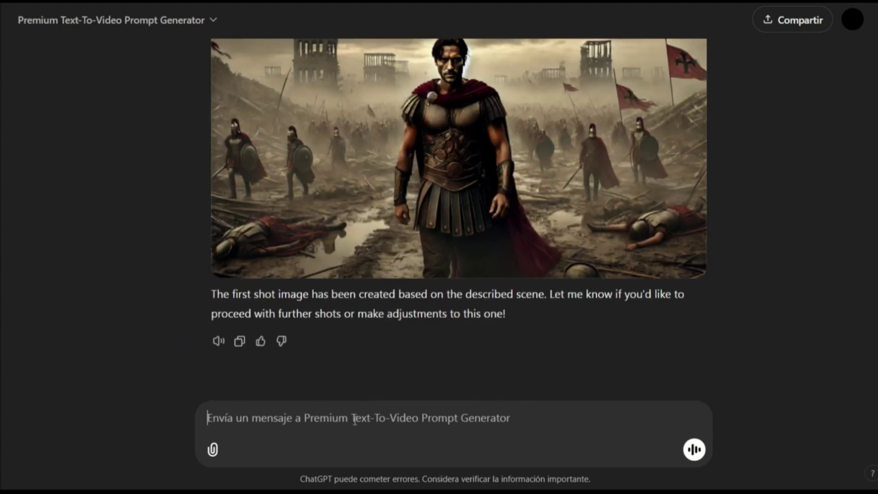
Step: Request 'next shot image' and review the new image of the hero kneeling by the fallen general
{"action": "type", "text": "next s"}
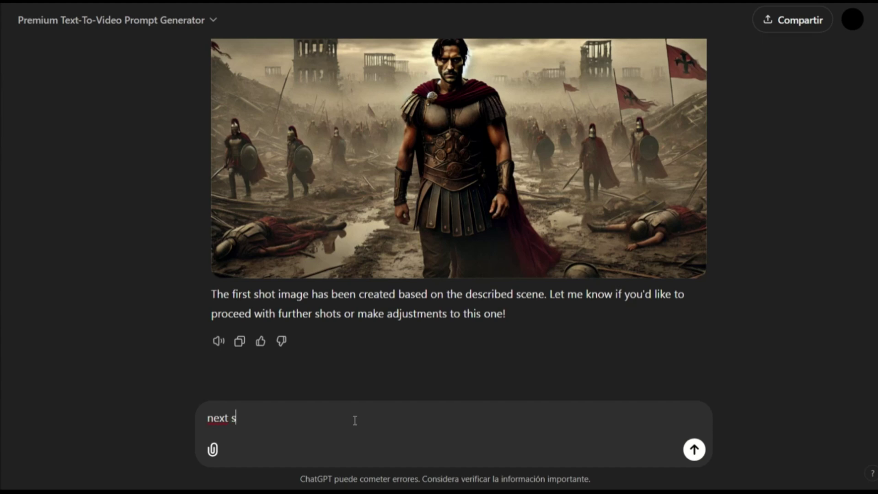
{"action": "type", "text": "hot image"}
{"action": "key", "text": "Return"}
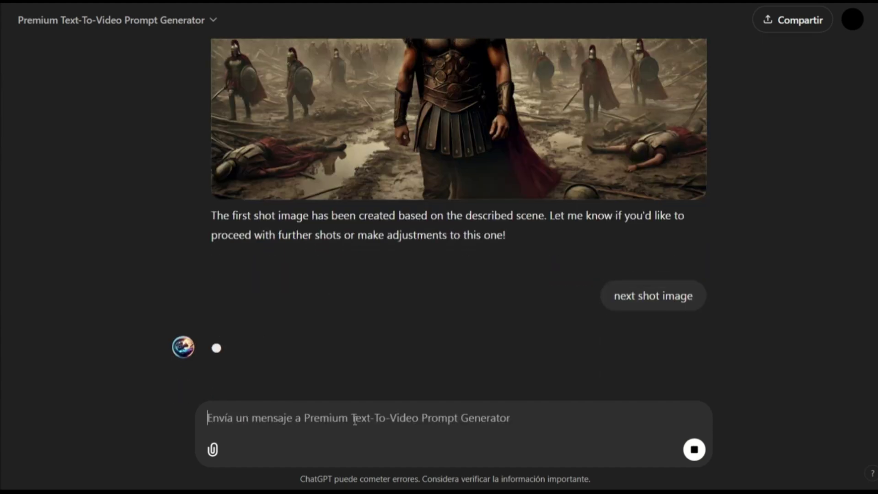
{"action": "scroll", "coordinate": [386, 352], "scroll_direction": "up", "scroll_amount": 5}
{"action": "scroll", "coordinate": [191, 169], "scroll_direction": "down", "scroll_amount": 3}
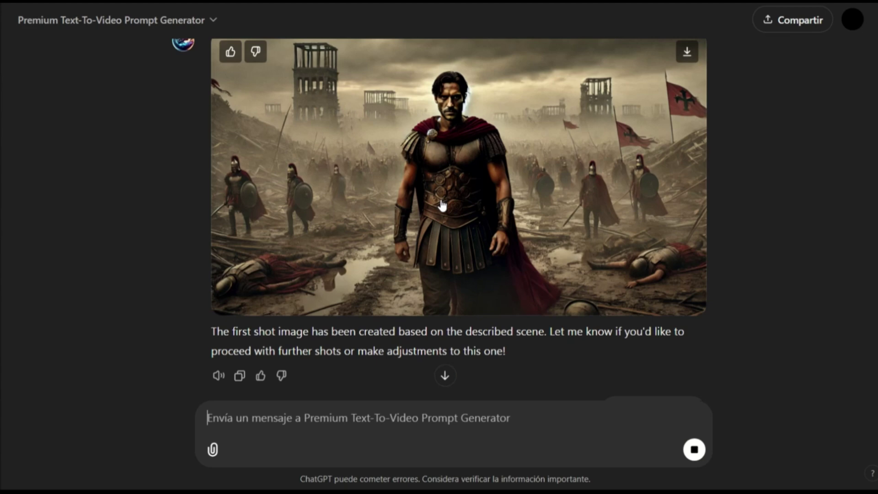
{"action": "scroll", "coordinate": [134, 179], "scroll_direction": "down", "scroll_amount": 5}
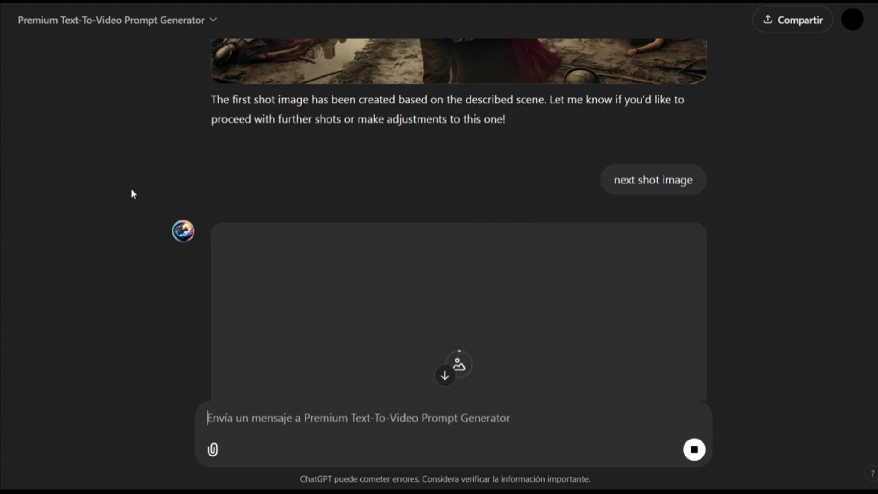
{"action": "scroll", "coordinate": [294, 206], "scroll_direction": "up", "scroll_amount": 12}
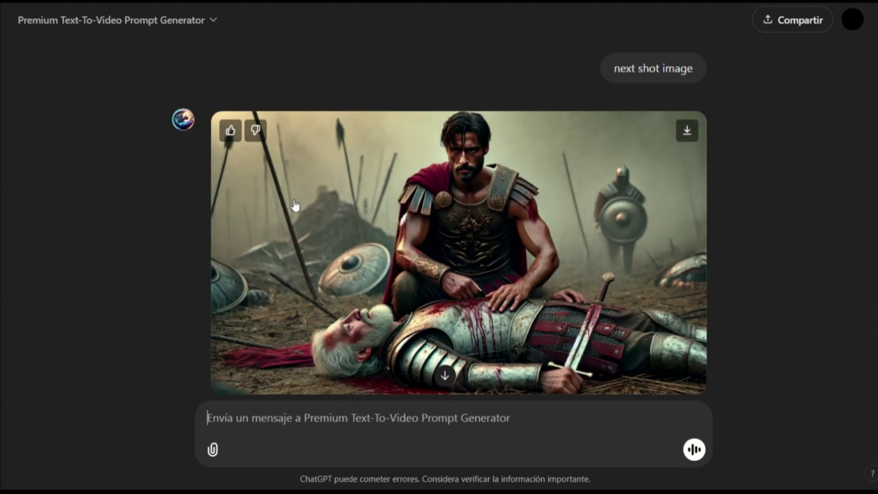
{"action": "scroll", "coordinate": [306, 207], "scroll_direction": "down", "scroll_amount": 5}
{"action": "scroll", "coordinate": [306, 207], "scroll_direction": "down", "scroll_amount": 5}
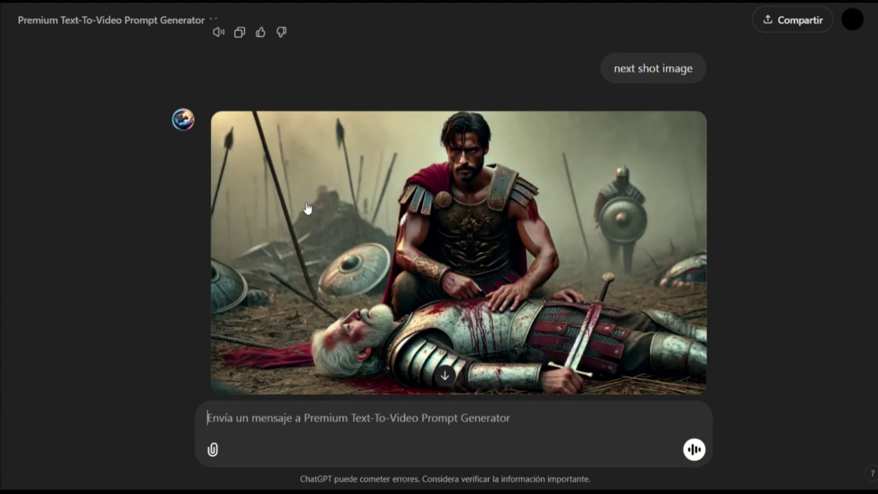
{"action": "scroll", "coordinate": [333, 216], "scroll_direction": "down", "scroll_amount": 2}
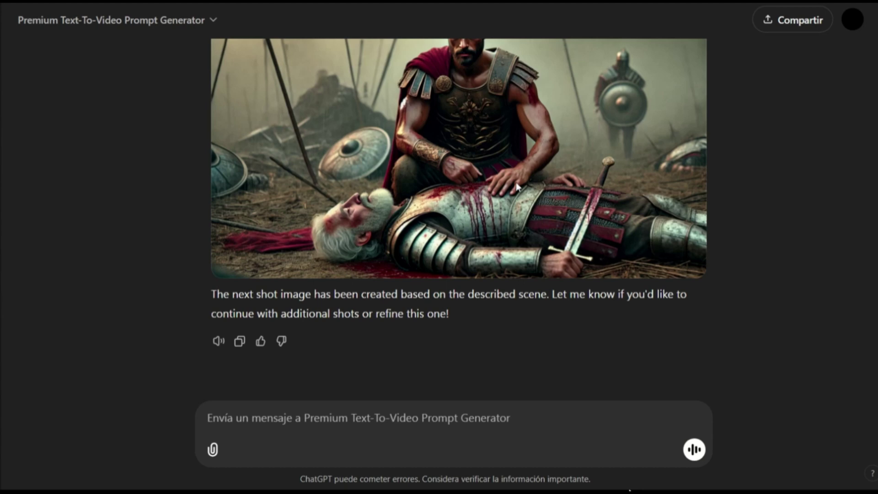
{"action": "scroll", "coordinate": [516, 181], "scroll_direction": "up", "scroll_amount": 5}
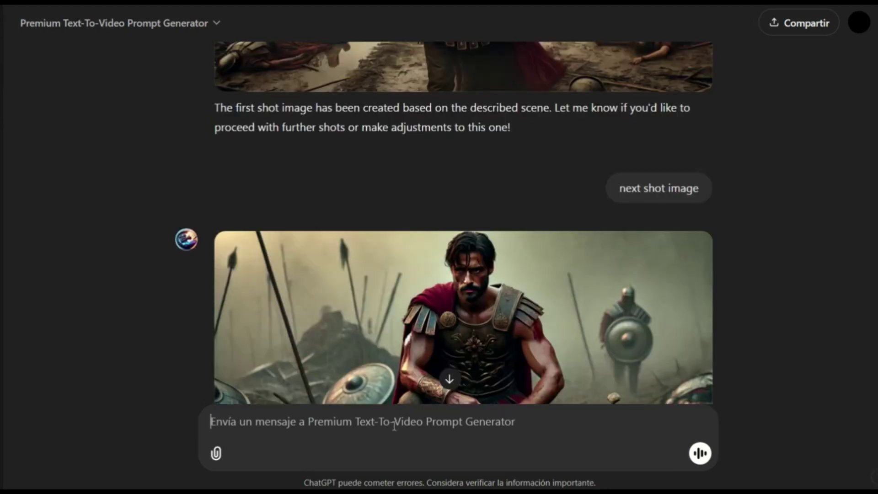
Step: Ask for the next shot, confirm 'yes the image', and review the rallying-call sword-raising image
{"action": "type", "text": "next shot"}
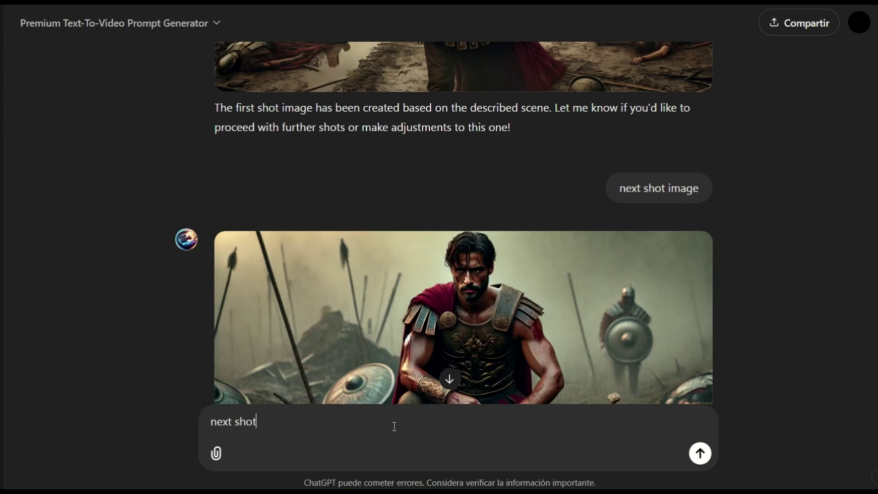
{"action": "key", "text": "Return"}
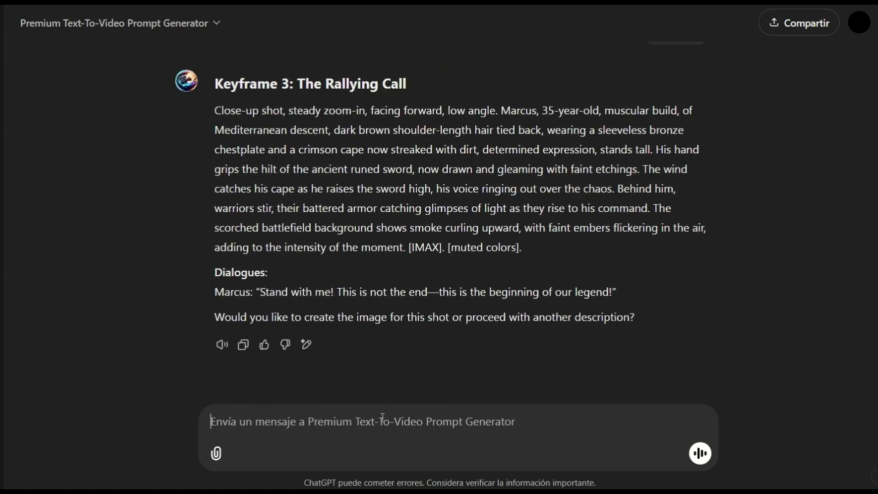
{"action": "type", "text": "yes the image"}
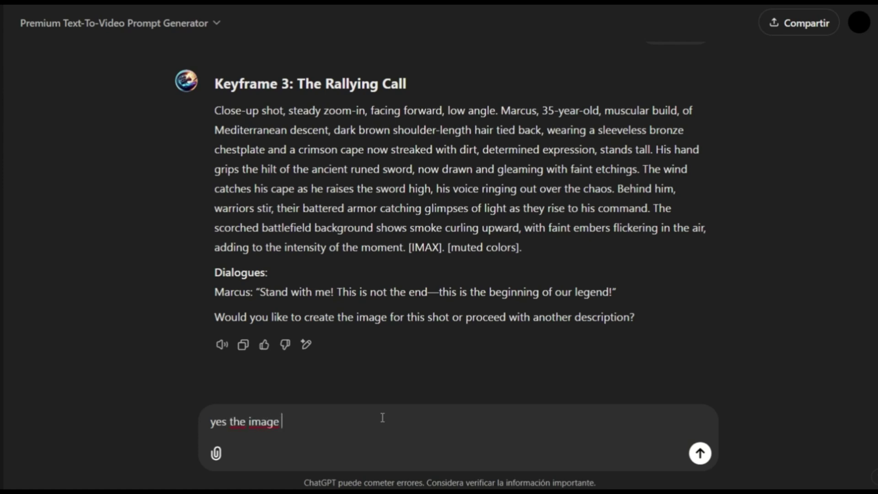
{"action": "key", "text": "Return"}
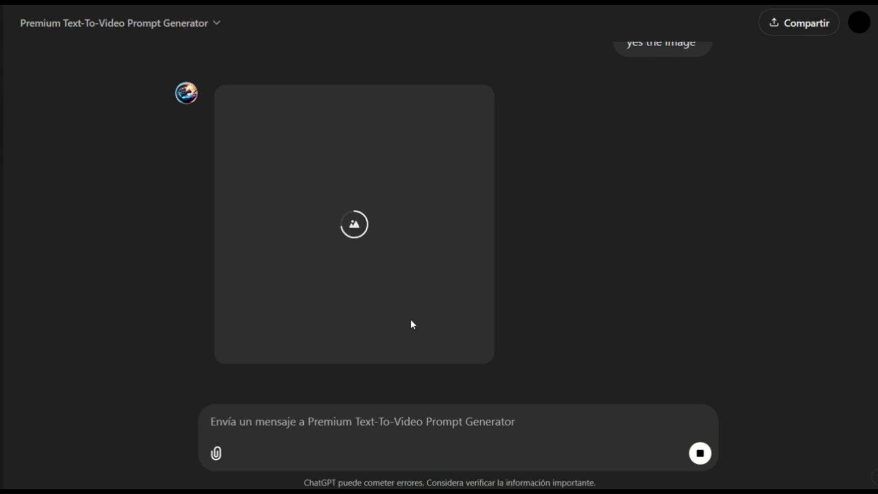
{"action": "scroll", "coordinate": [410, 318], "scroll_direction": "up", "scroll_amount": 1}
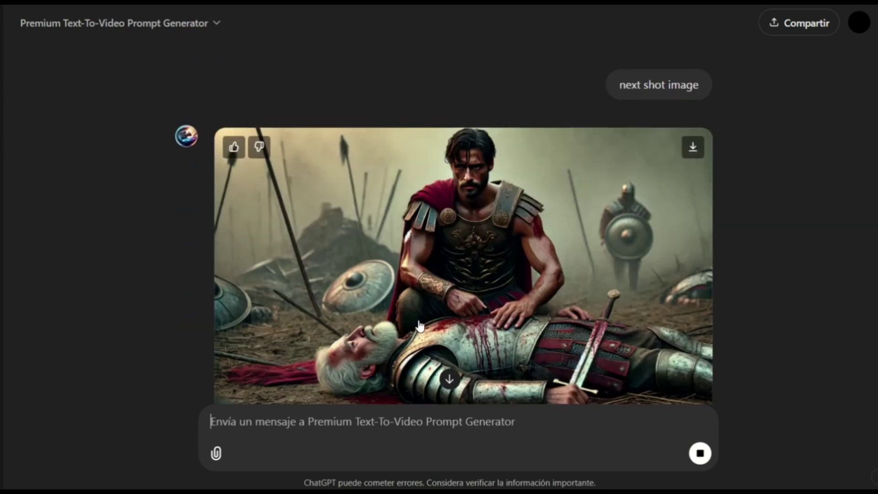
{"action": "scroll", "coordinate": [419, 324], "scroll_direction": "up", "scroll_amount": 7}
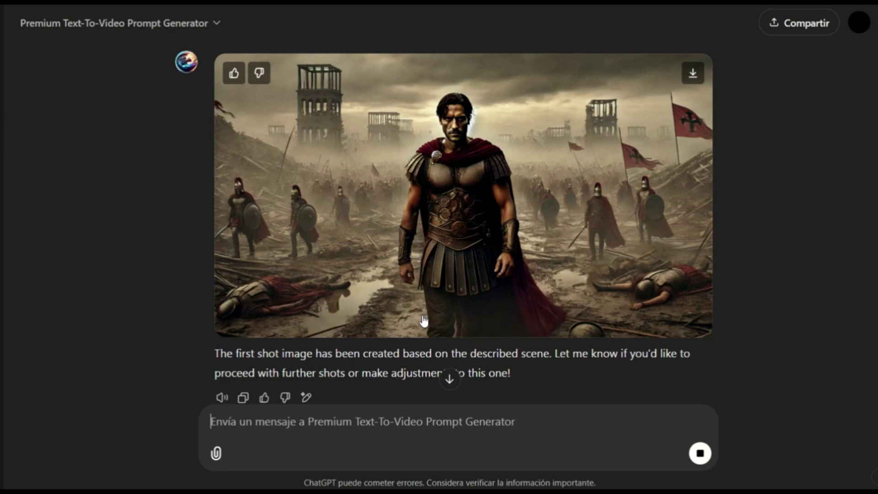
{"action": "scroll", "coordinate": [424, 320], "scroll_direction": "down", "scroll_amount": 15}
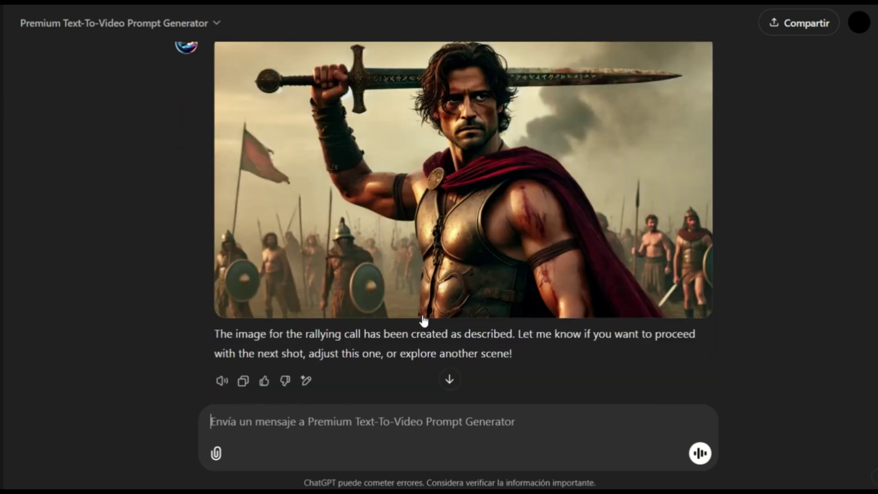
{"action": "scroll", "coordinate": [422, 317], "scroll_direction": "up", "scroll_amount": 2}
{"action": "scroll", "coordinate": [423, 316], "scroll_direction": "down", "scroll_amount": 3}
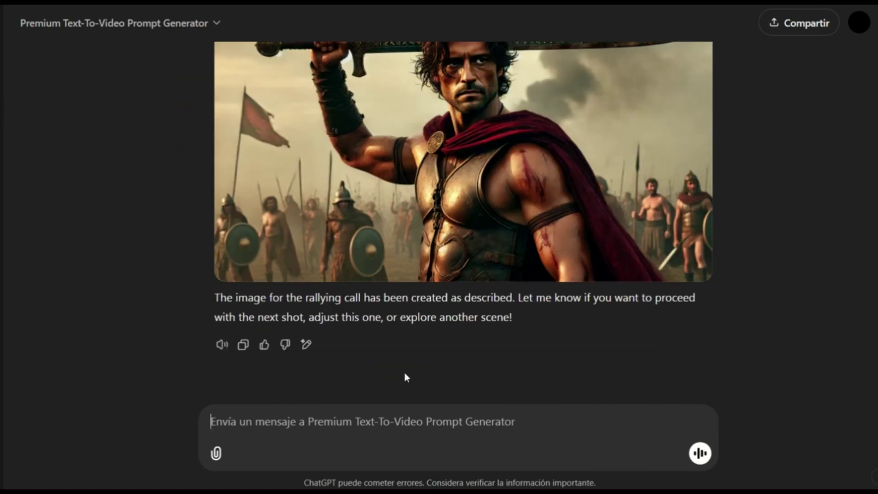
Step: Send 'next shot' and read the Keyframe 4: The Charge reply with its battle-cry dialogue
{"action": "type", "text": "next "}
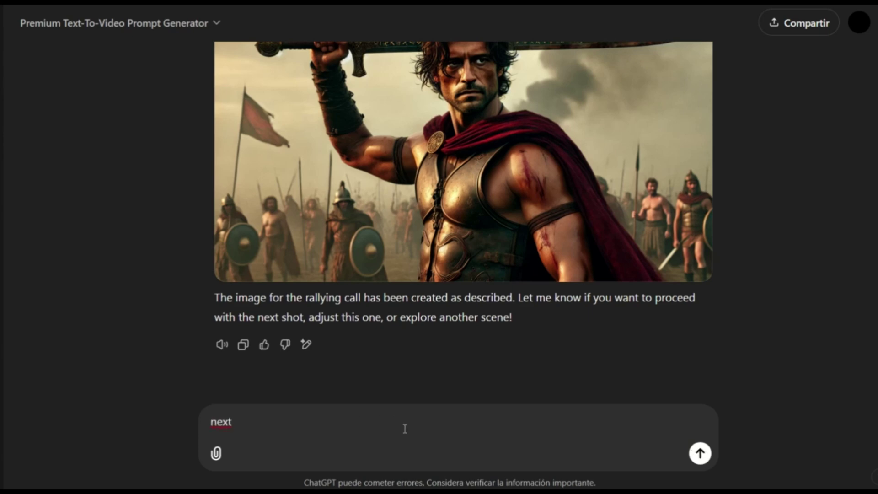
{"action": "type", "text": "shot"}
{"action": "key", "text": "Return"}
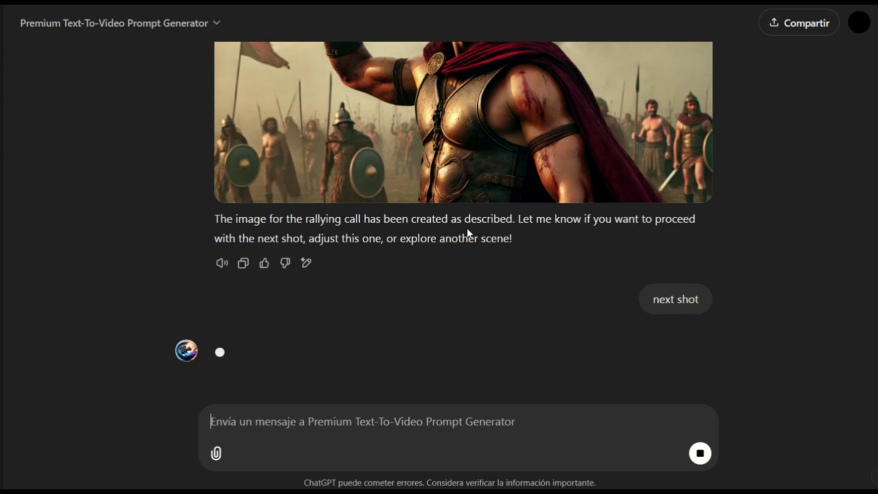
{"action": "scroll", "coordinate": [457, 234], "scroll_direction": "up", "scroll_amount": 10}
{"action": "scroll", "coordinate": [441, 235], "scroll_direction": "down", "scroll_amount": 7}
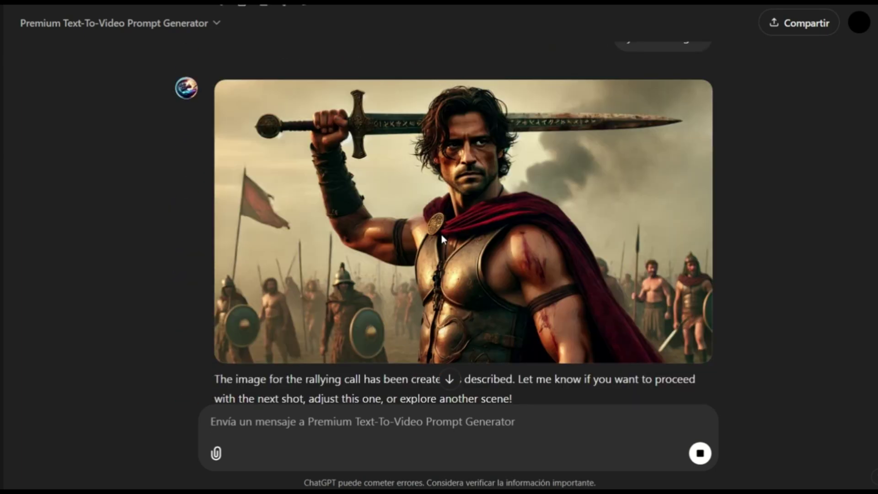
{"action": "scroll", "coordinate": [441, 235], "scroll_direction": "down", "scroll_amount": 4}
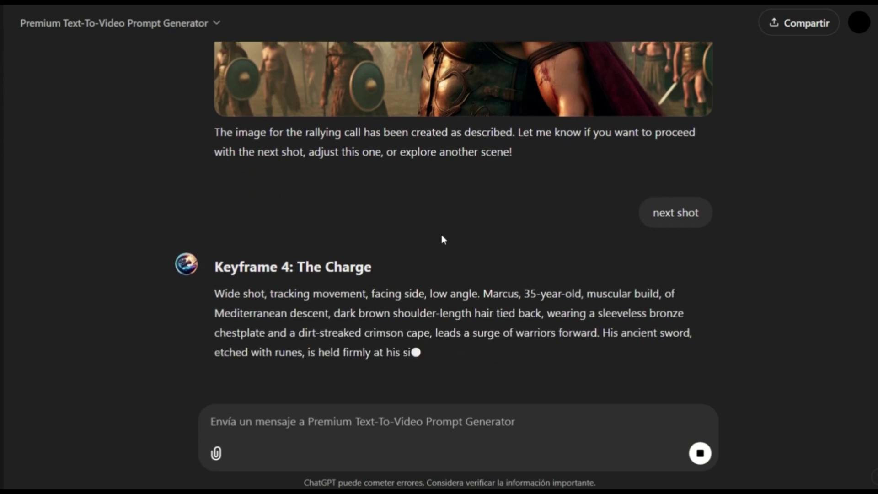
{"action": "scroll", "coordinate": [441, 234], "scroll_direction": "up", "scroll_amount": 1}
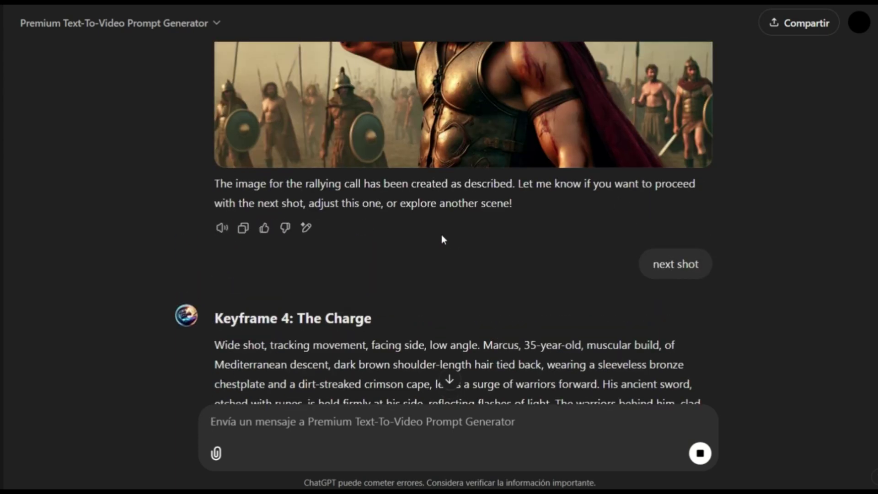
{"action": "scroll", "coordinate": [440, 235], "scroll_direction": "down", "scroll_amount": 5}
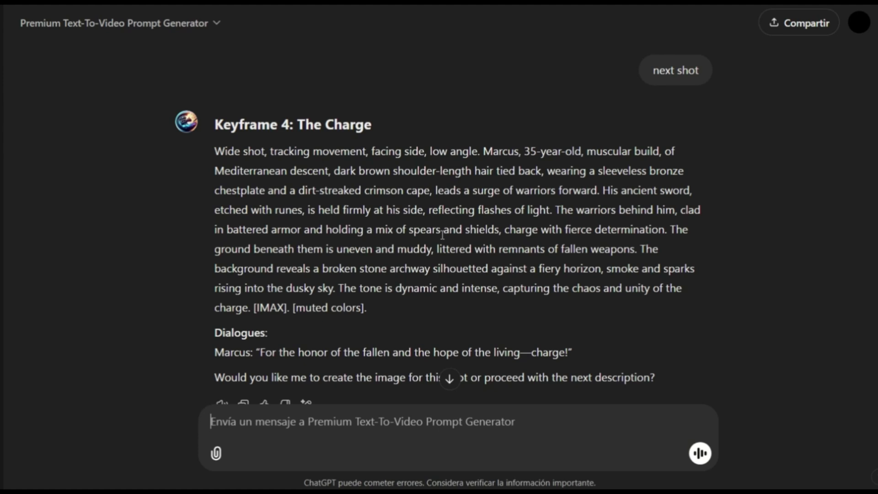
{"action": "scroll", "coordinate": [442, 235], "scroll_direction": "down", "scroll_amount": 2}
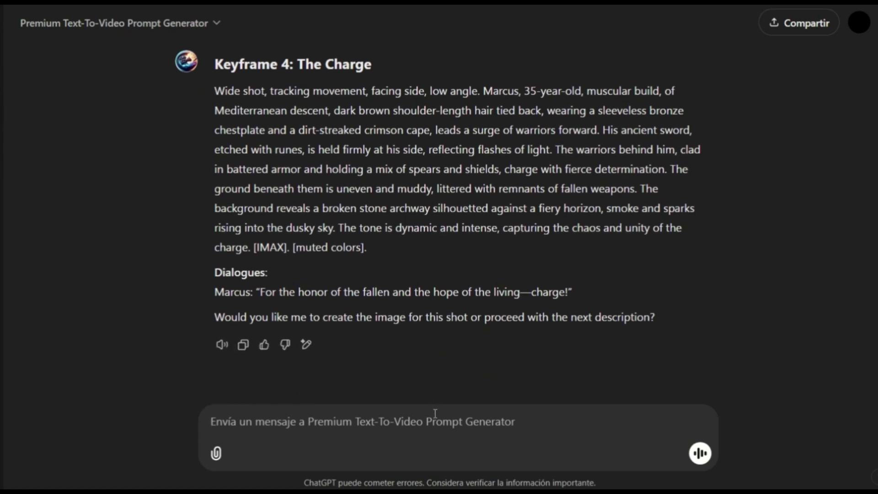
Step: Request 'now the image' to get the charge image of Marcus leading warriors across the mud
{"action": "type", "text": "now the image"}
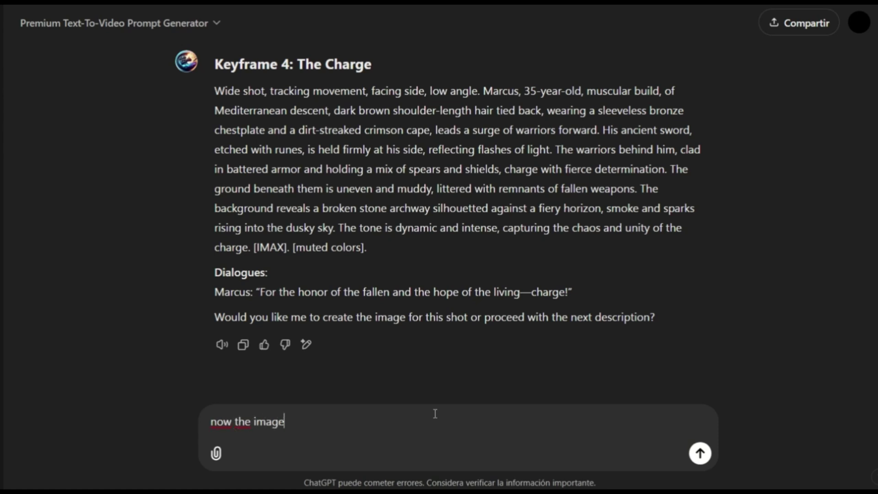
{"action": "key", "text": "Return"}
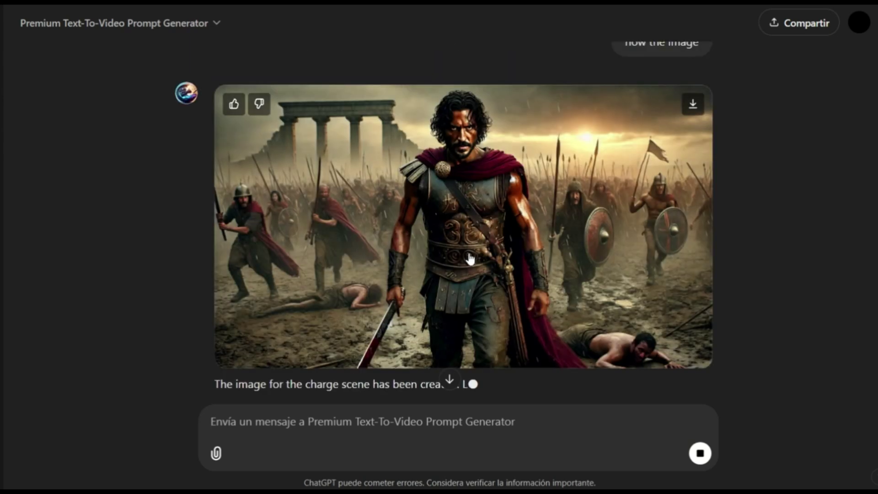
{"action": "scroll", "coordinate": [471, 250], "scroll_direction": "up", "scroll_amount": 10}
{"action": "scroll", "coordinate": [506, 235], "scroll_direction": "down", "scroll_amount": 10}
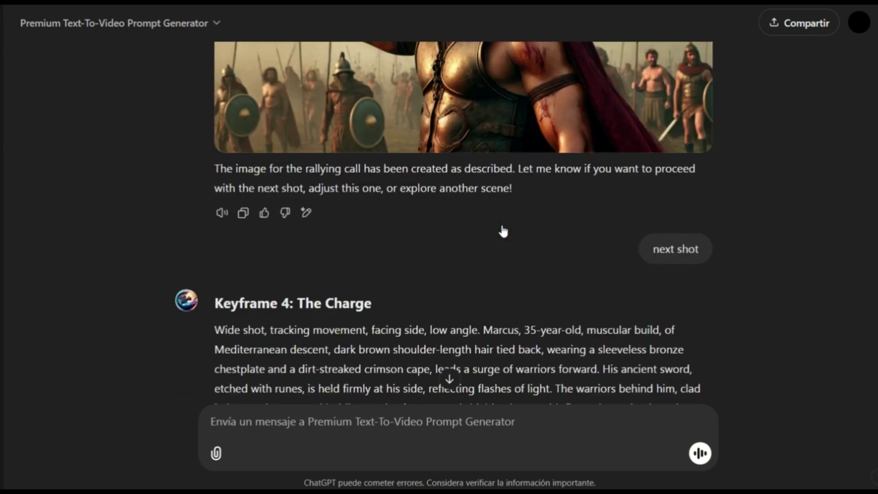
{"action": "scroll", "coordinate": [501, 226], "scroll_direction": "down", "scroll_amount": 3}
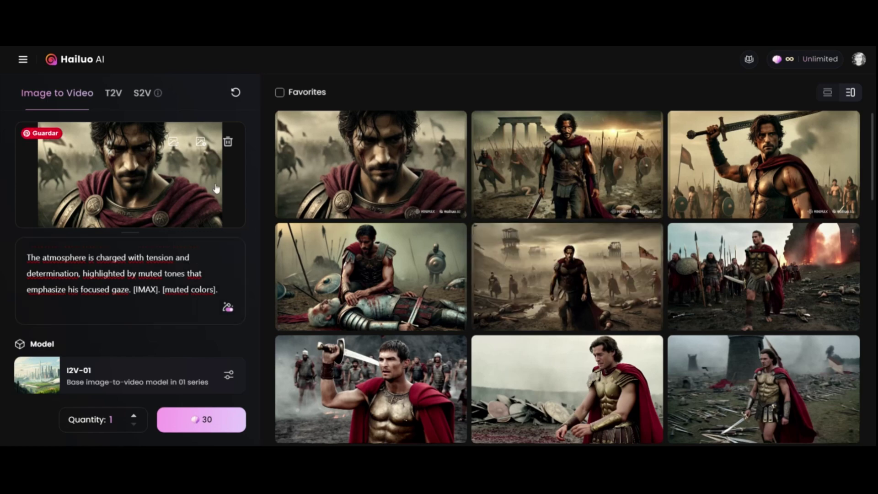
Step: View the Marcus close-up full-size, then the charge, sword-raising and kneeling-by-the-general clips
{"action": "left_click", "coordinate": [370, 165]}
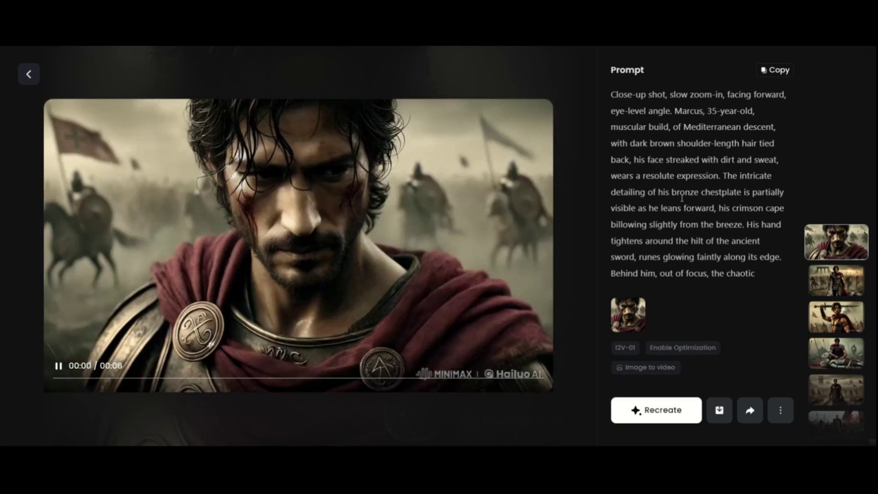
{"action": "left_click", "coordinate": [825, 289]}
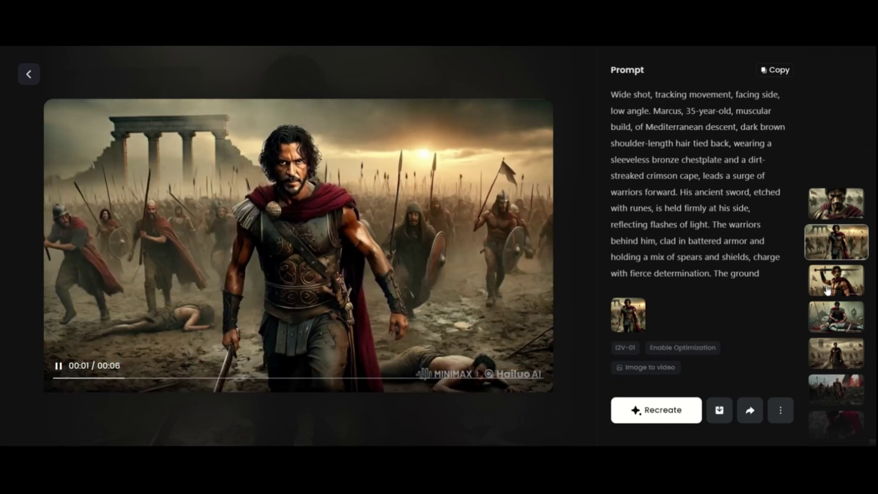
{"action": "left_click", "coordinate": [836, 276]}
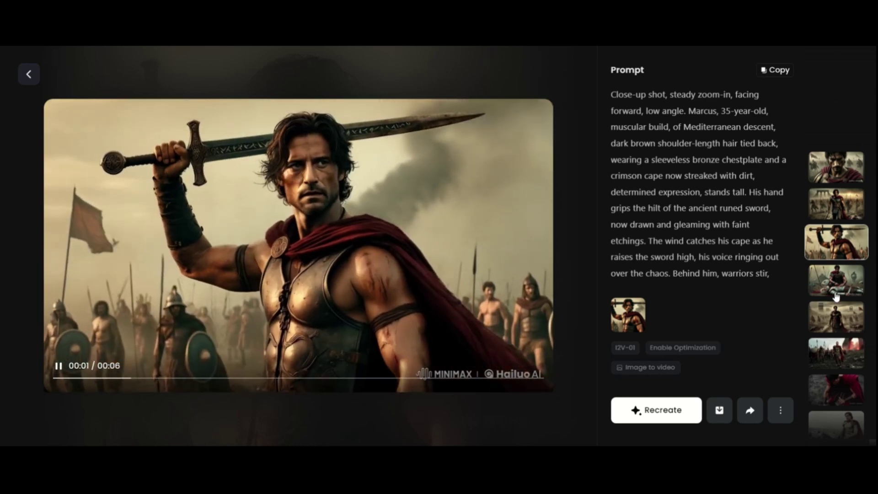
{"action": "scroll", "coordinate": [499, 209], "scroll_direction": "down", "scroll_amount": 1}
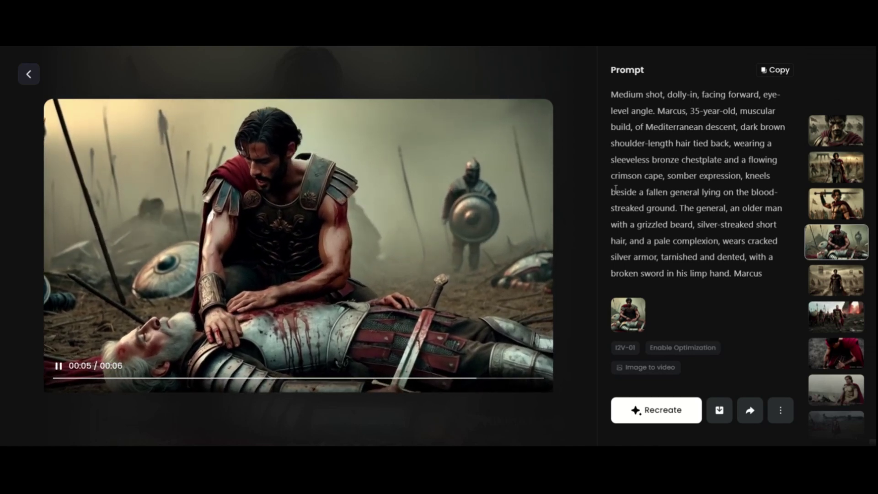
{"action": "scroll", "coordinate": [640, 233], "scroll_direction": "down", "scroll_amount": 1}
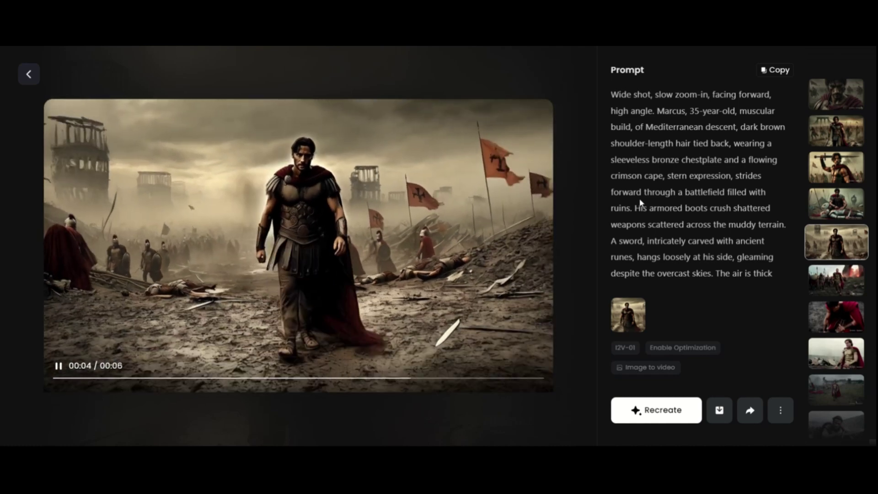
{"action": "left_click", "coordinate": [821, 213]}
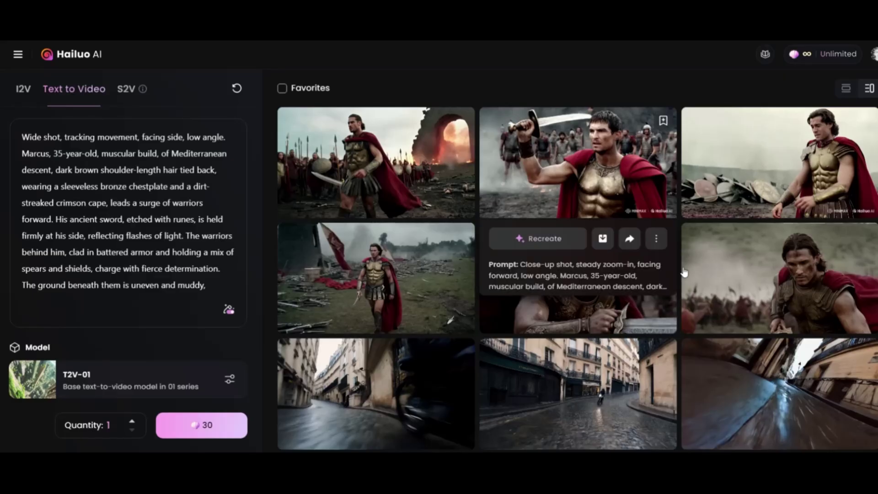
Step: Open the first text-to-video clip full-size and select its prompt text
{"action": "mouse_move", "coordinate": [344, 149]}
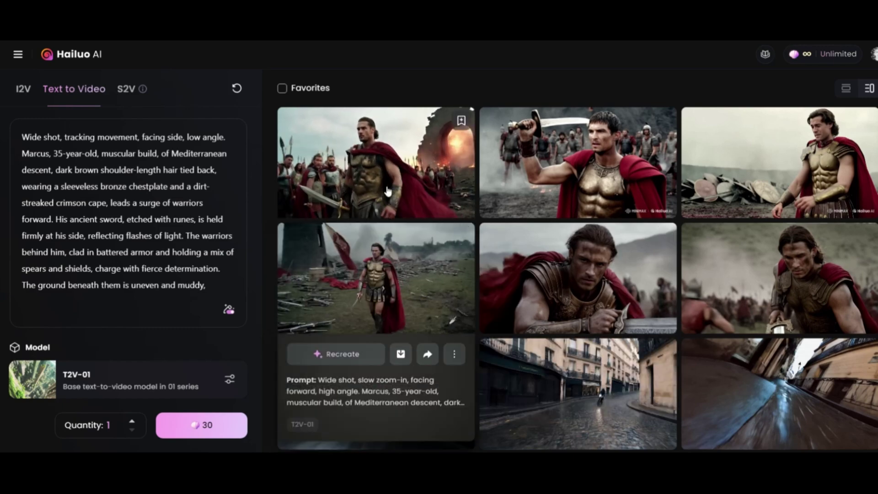
{"action": "left_click", "coordinate": [450, 208]}
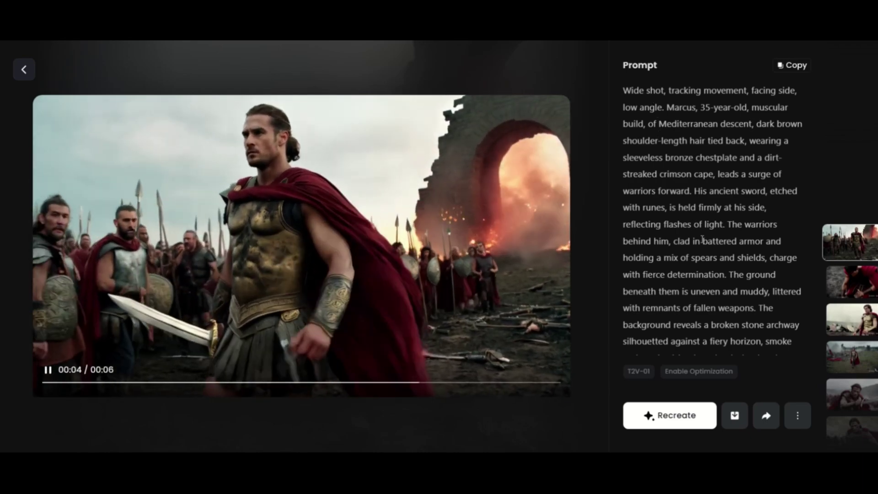
{"action": "left_click_drag", "start_coordinate": [623, 91], "coordinate": [761, 341]}
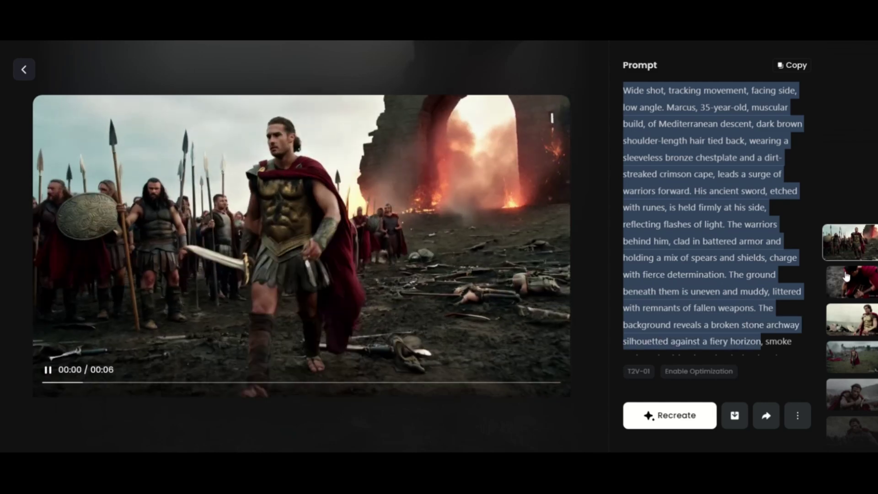
Step: Play the Marcus close-up, third and dirt-streaked close-up clips, then return to the main page
{"action": "left_click", "coordinate": [845, 277]}
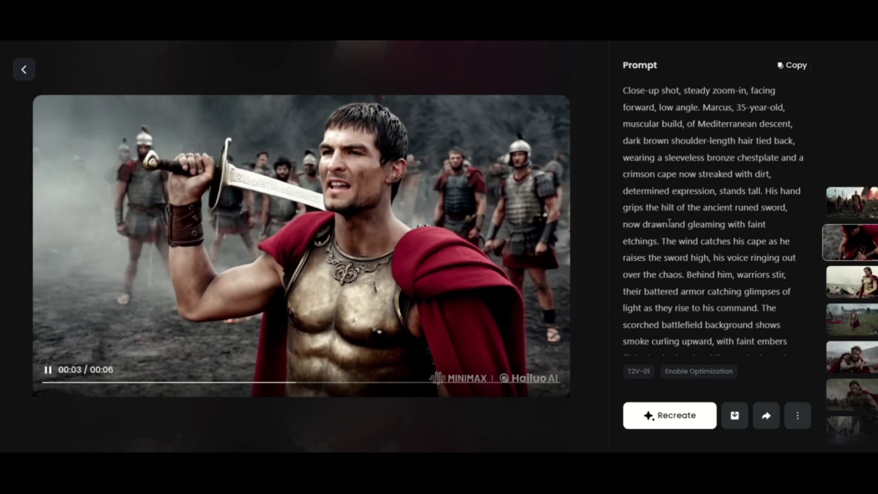
{"action": "left_click", "coordinate": [841, 281]}
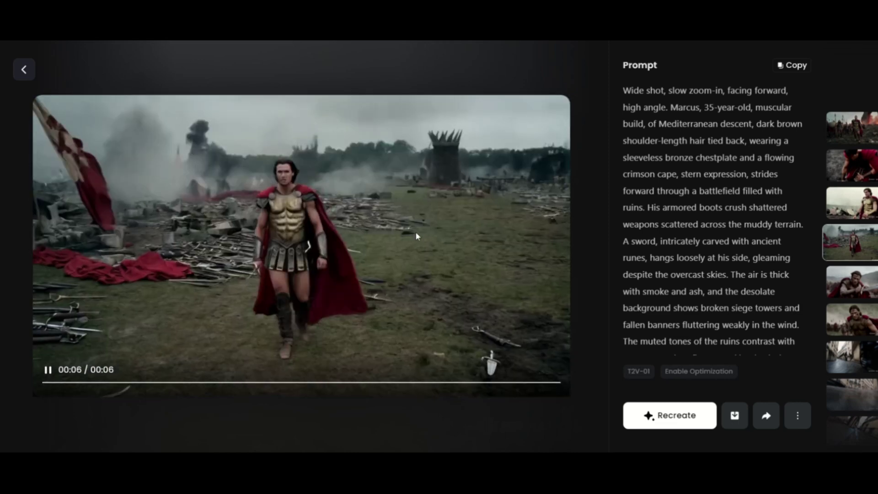
{"action": "left_click", "coordinate": [850, 280]}
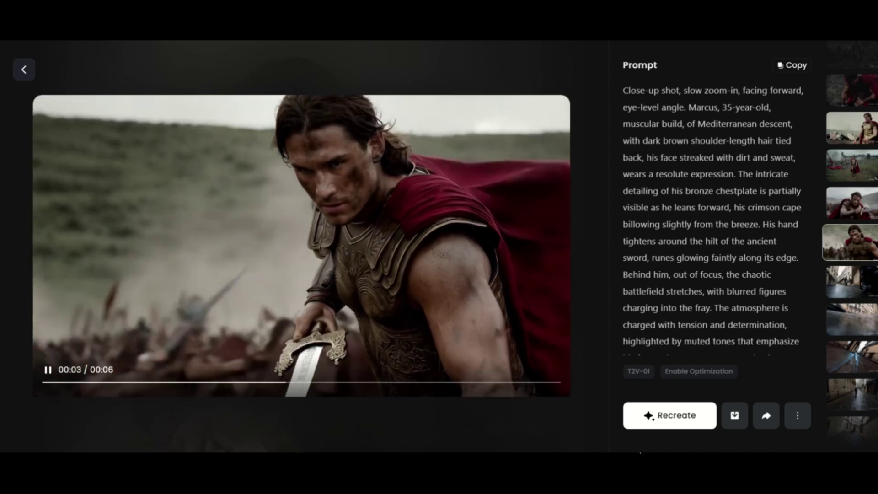
{"action": "left_click", "coordinate": [23, 69]}
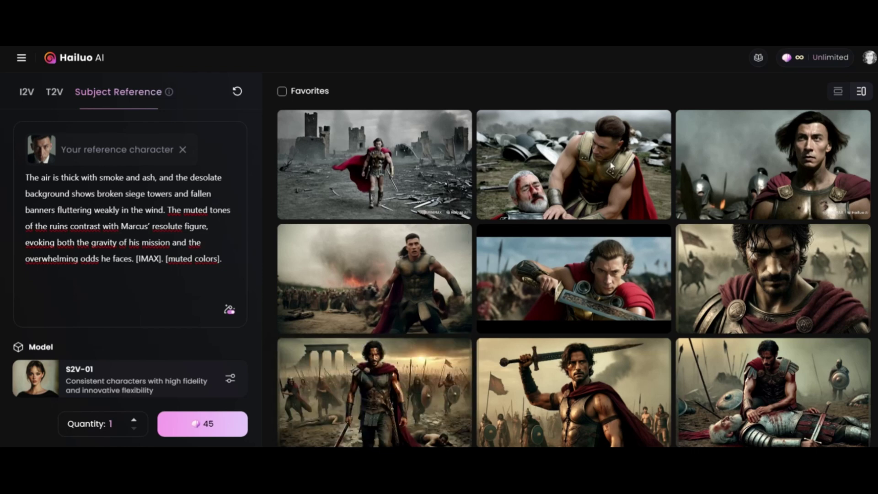
Step: Open the first subject-reference clip, then play the kneeling and sword-raising Marcus clips
{"action": "mouse_move", "coordinate": [368, 162]}
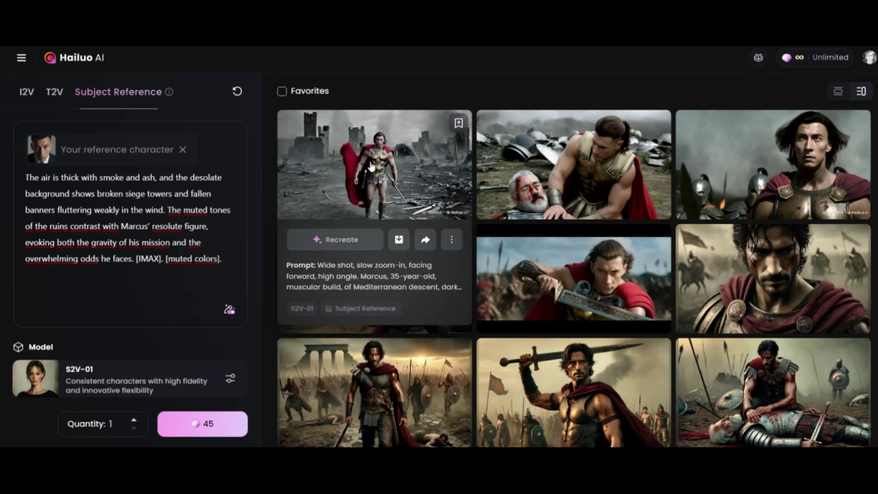
{"action": "left_click", "coordinate": [381, 181]}
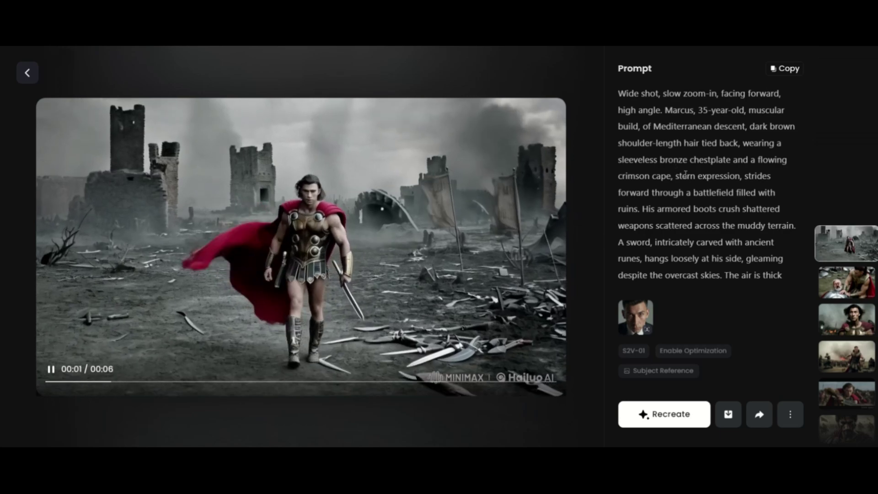
{"action": "left_click", "coordinate": [846, 279]}
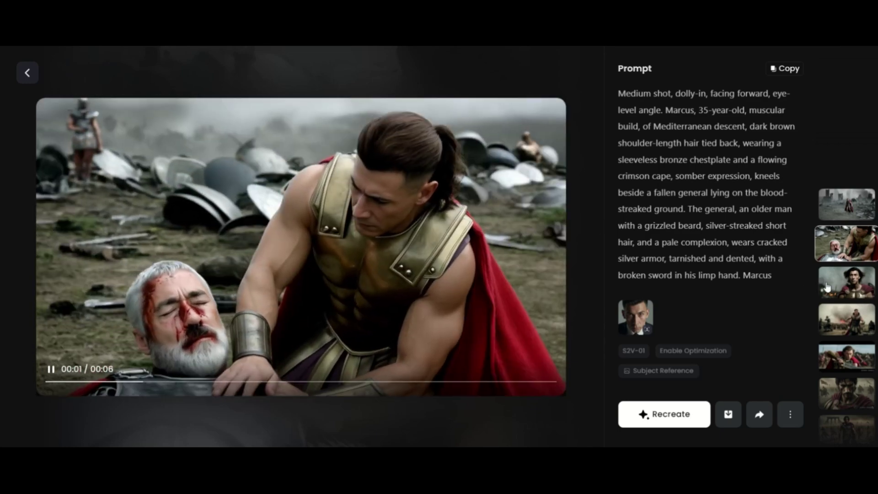
{"action": "left_click", "coordinate": [827, 287]}
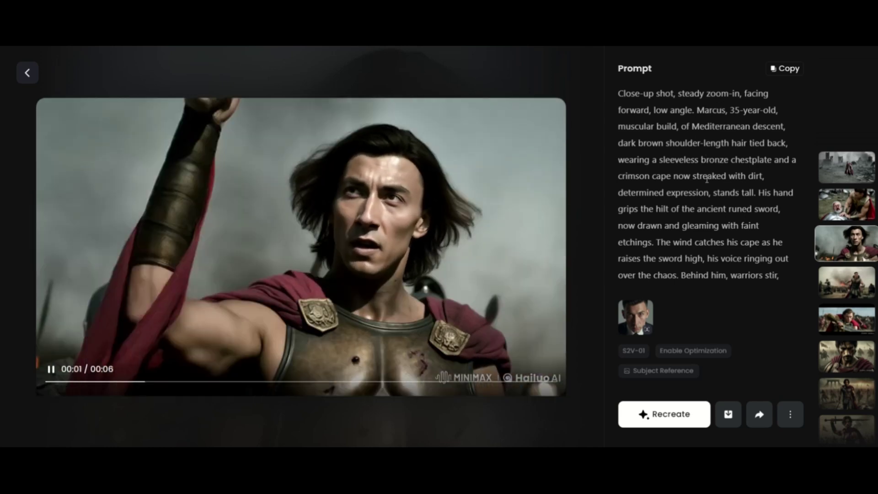
{"action": "scroll", "coordinate": [706, 185], "scroll_direction": "down", "scroll_amount": 3}
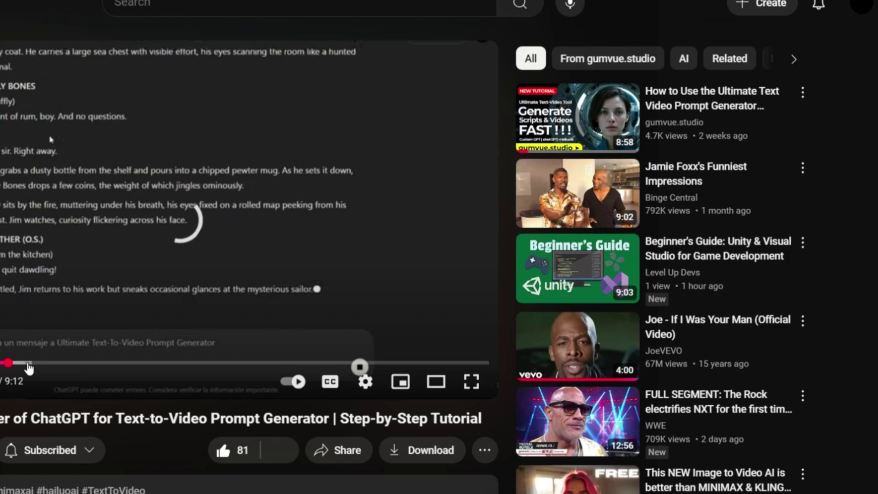
{"action": "scroll", "coordinate": [407, 183], "scroll_direction": "down", "scroll_amount": 5}
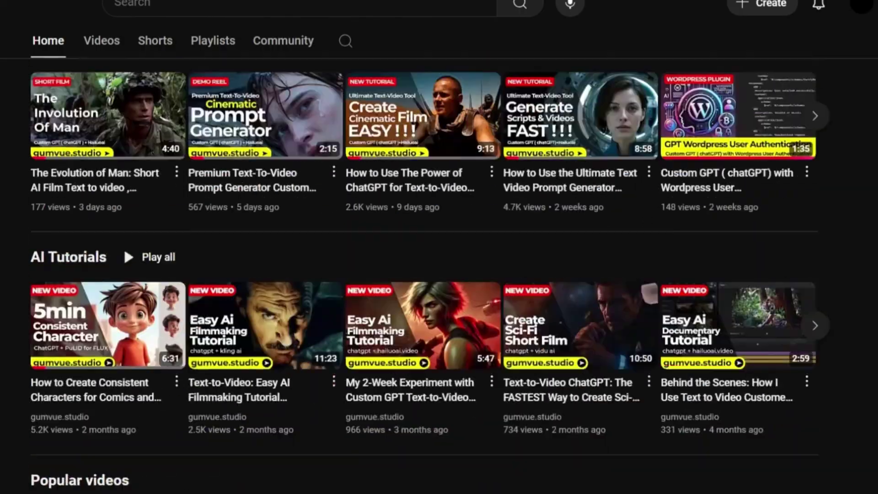
Step: Scroll the gumvue.studio channel page up to its header and Videos row
{"action": "scroll", "coordinate": [381, 144], "scroll_direction": "up", "scroll_amount": 3}
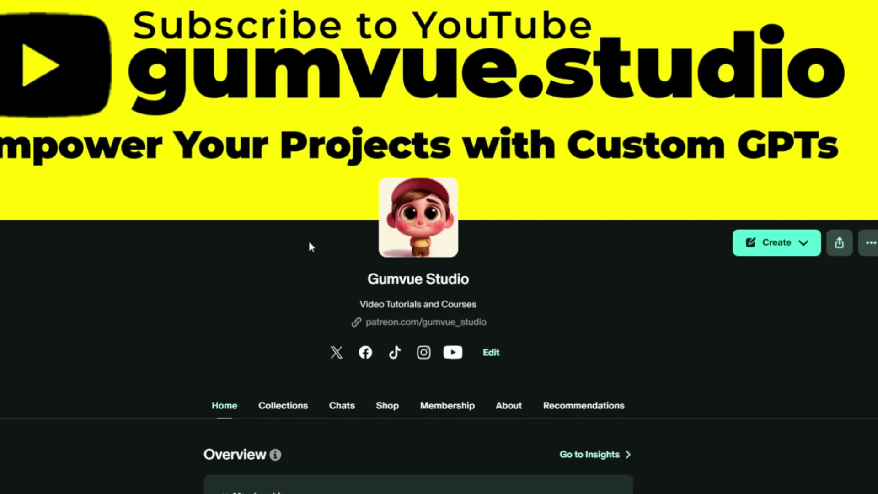
Step: Look over the three products in the Gumvue Studio Patreon shop
{"action": "scroll", "coordinate": [310, 247], "scroll_direction": "down", "scroll_amount": 3}
{"action": "left_click", "coordinate": [386, 285]}
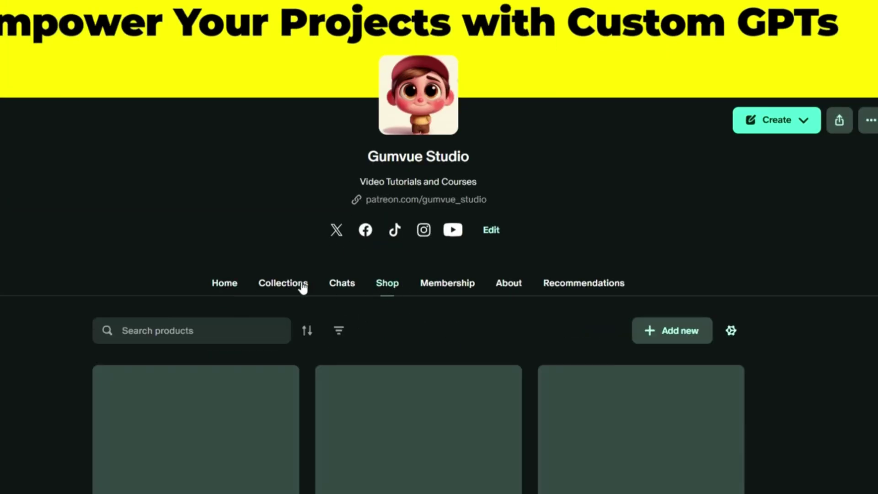
{"action": "scroll", "coordinate": [303, 286], "scroll_direction": "down", "scroll_amount": 5}
{"action": "scroll", "coordinate": [284, 162], "scroll_direction": "up", "scroll_amount": 3}
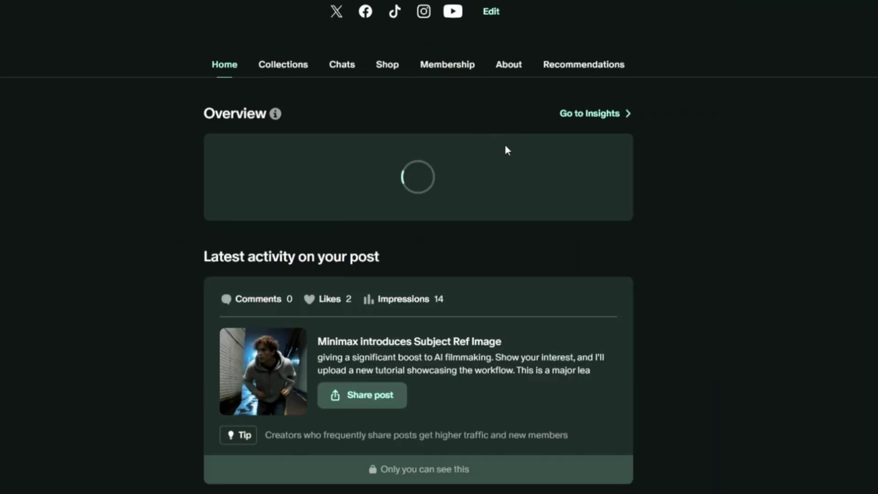
Step: Browse the recent posts on the ChatGPT prompt generator and Hailuo AI film stills
{"action": "scroll", "coordinate": [505, 147], "scroll_direction": "down", "scroll_amount": 15}
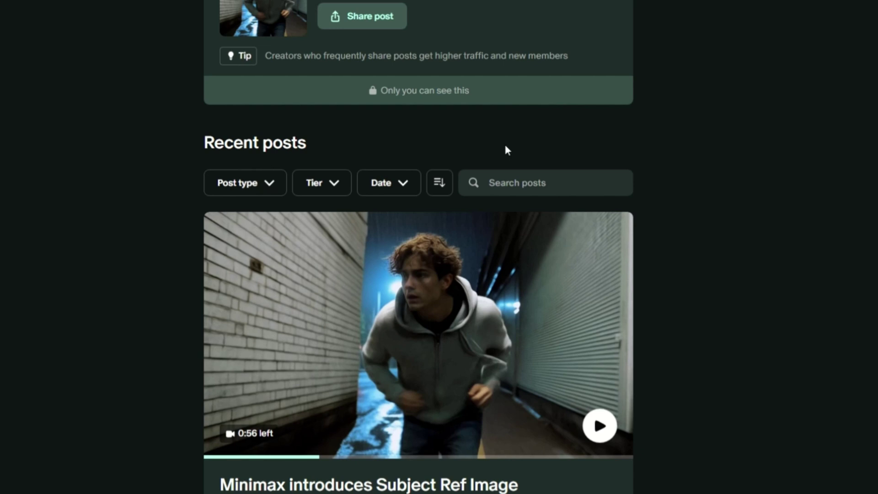
{"action": "scroll", "coordinate": [505, 147], "scroll_direction": "down", "scroll_amount": 20}
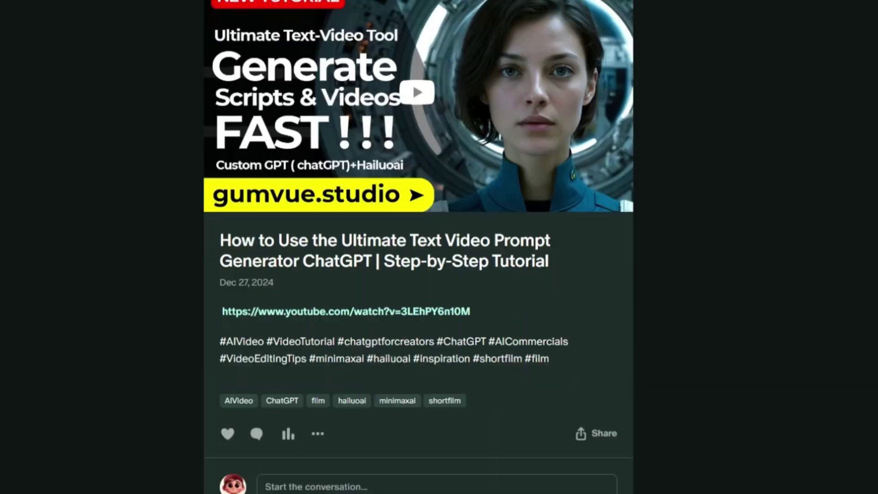
{"action": "scroll", "coordinate": [418, 247], "scroll_direction": "down", "scroll_amount": 20}
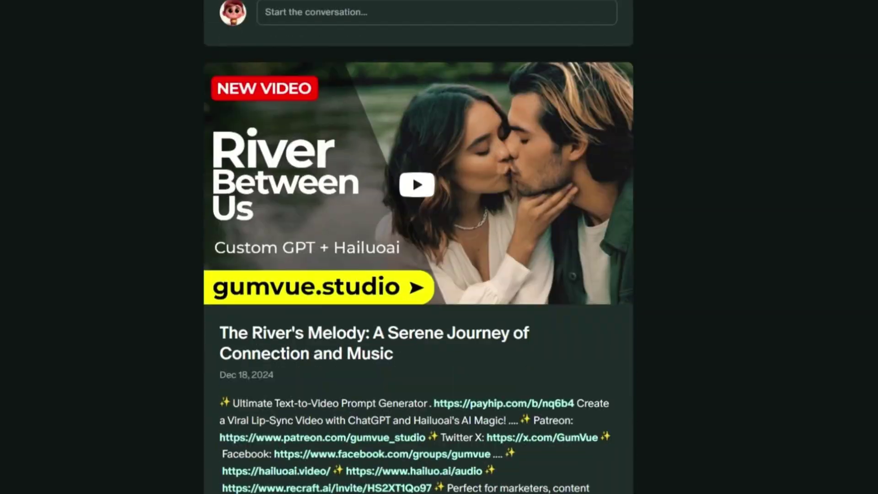
{"action": "scroll", "coordinate": [418, 247], "scroll_direction": "down", "scroll_amount": 2}
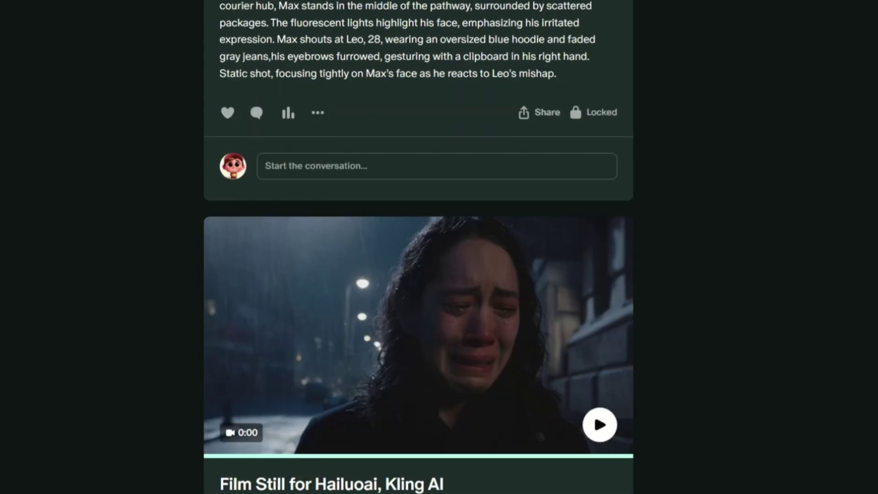
{"action": "scroll", "coordinate": [418, 247], "scroll_direction": "down", "scroll_amount": 5}
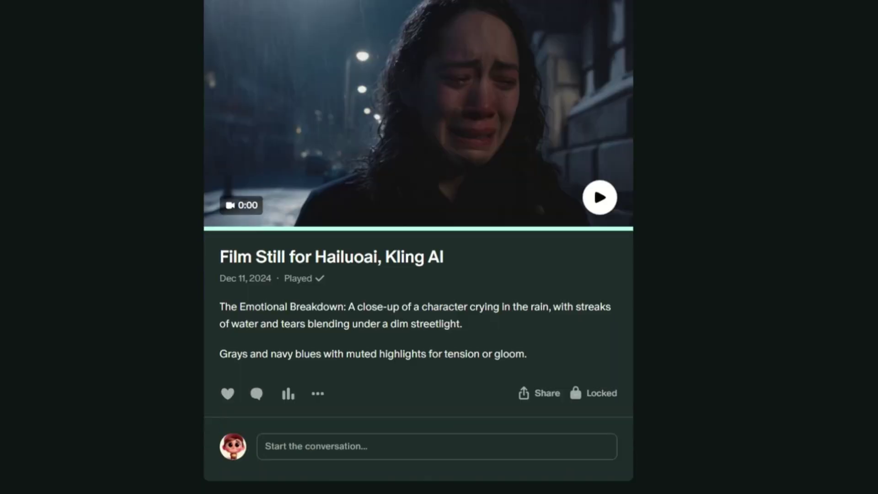
{"action": "scroll", "coordinate": [394, 314], "scroll_direction": "down", "scroll_amount": 11}
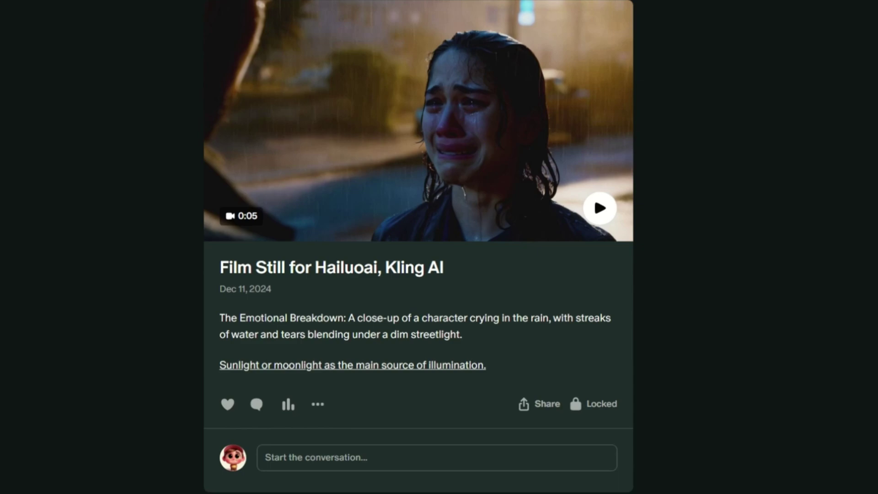
{"action": "scroll", "coordinate": [418, 247], "scroll_direction": "down", "scroll_amount": 8}
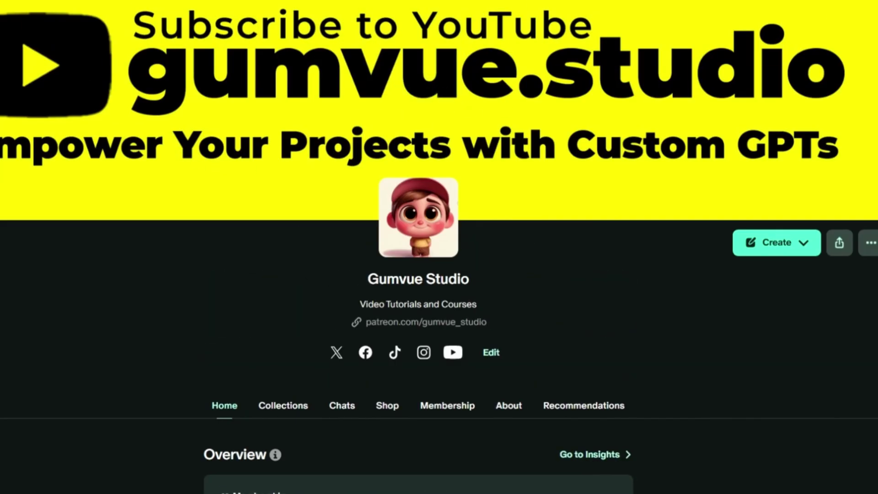
{"action": "mouse_move", "coordinate": [430, 243]}
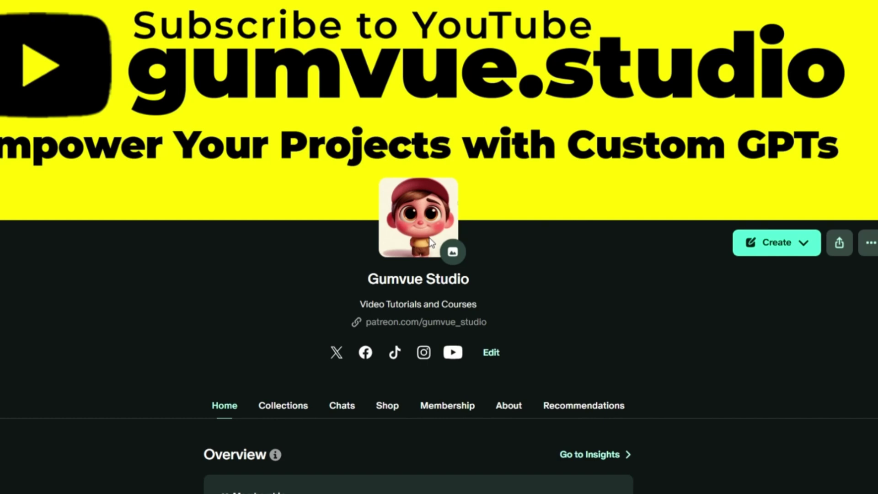